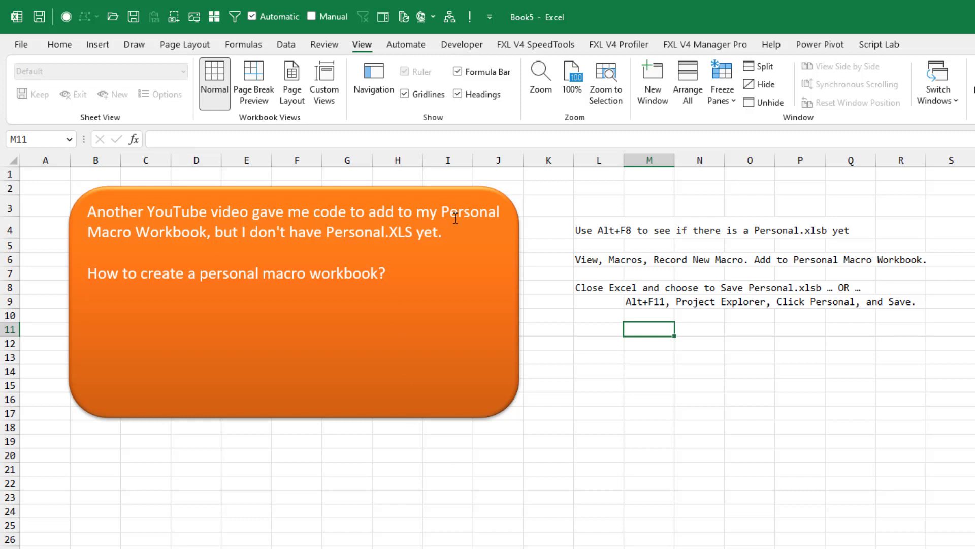
Add a B to the end of the callout text so Personal.XLS becomes Personal.XLSB
click(412, 233)
text(B)
key(Escape)
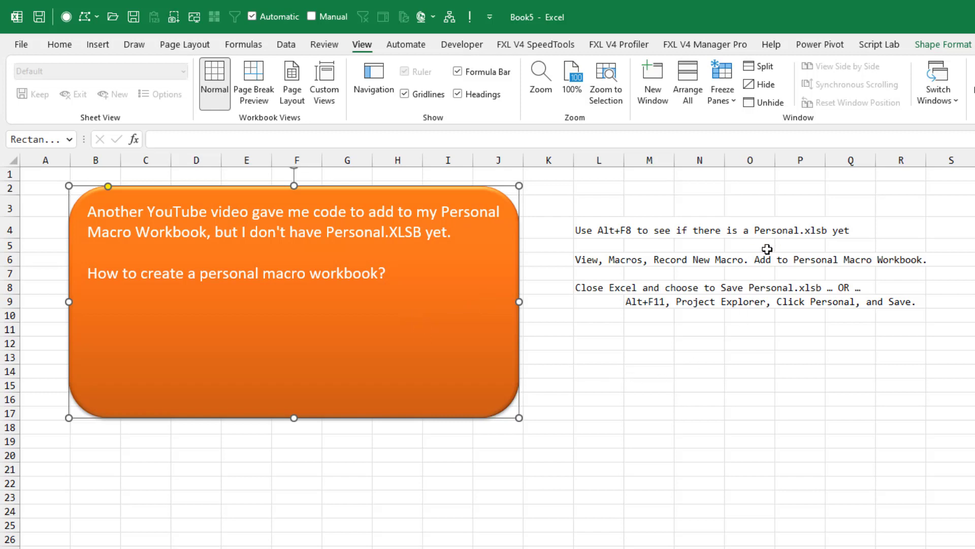
key(alt+F8)
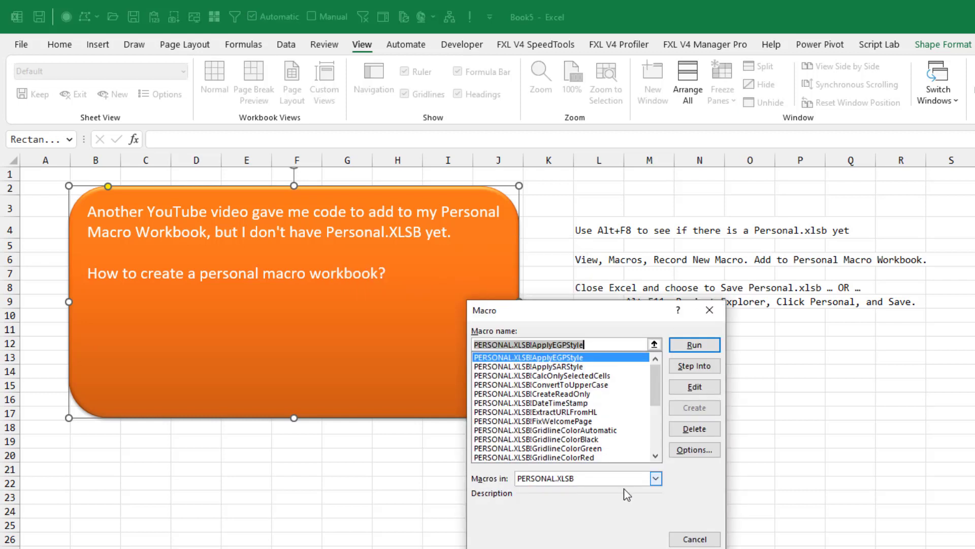
click(655, 478)
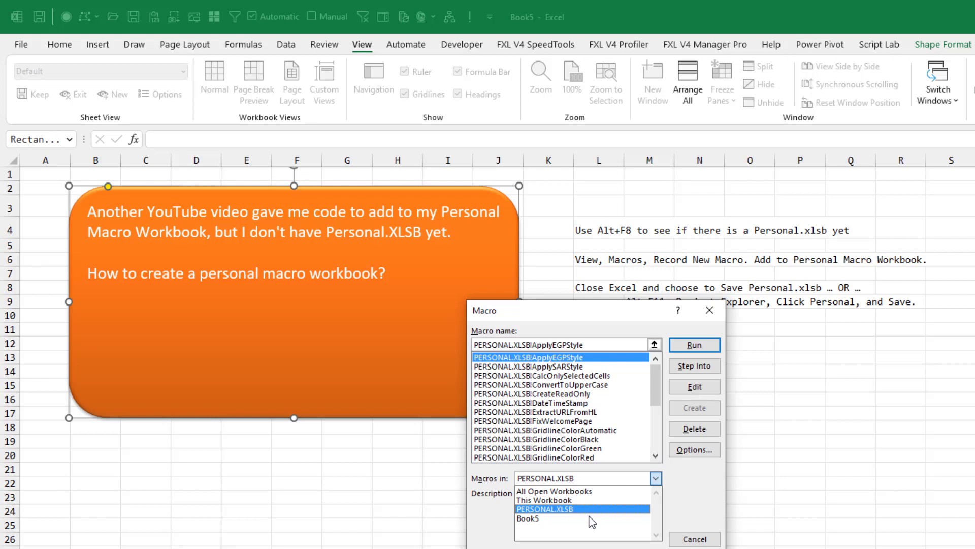
click(694, 539)
click(694, 539)
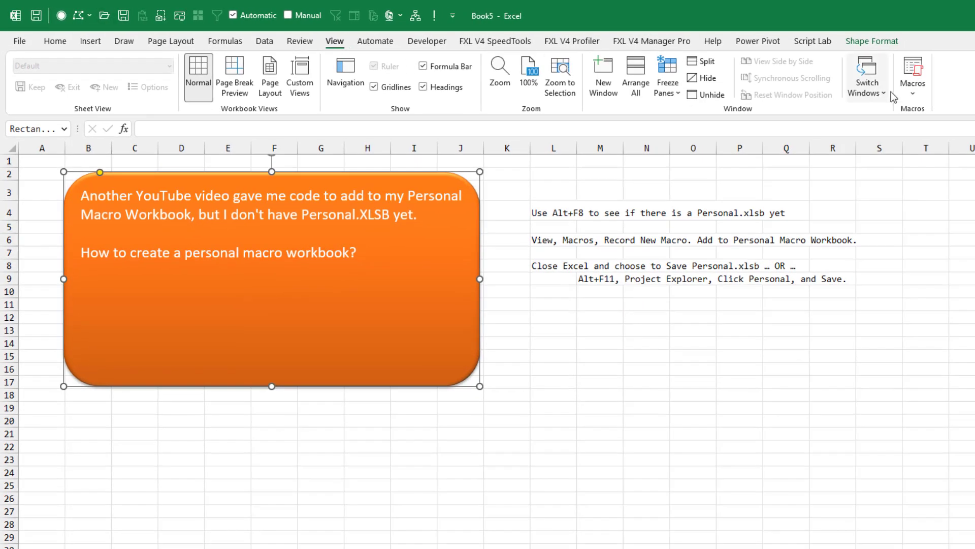
Record macro Hello in Personal Macro Workbook, described 'This is a starter macro to create Personal.xlsb'
click(913, 89)
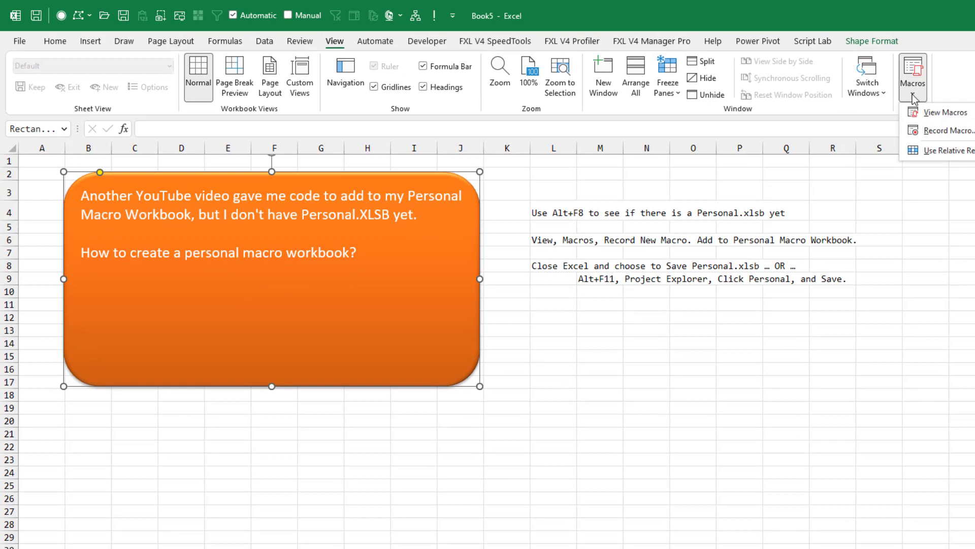
click(931, 131)
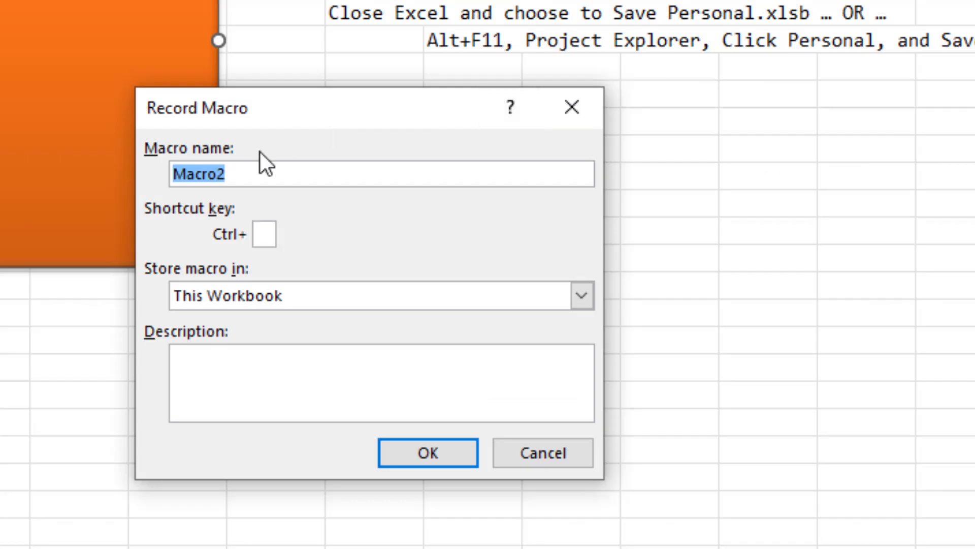
text(Hello)
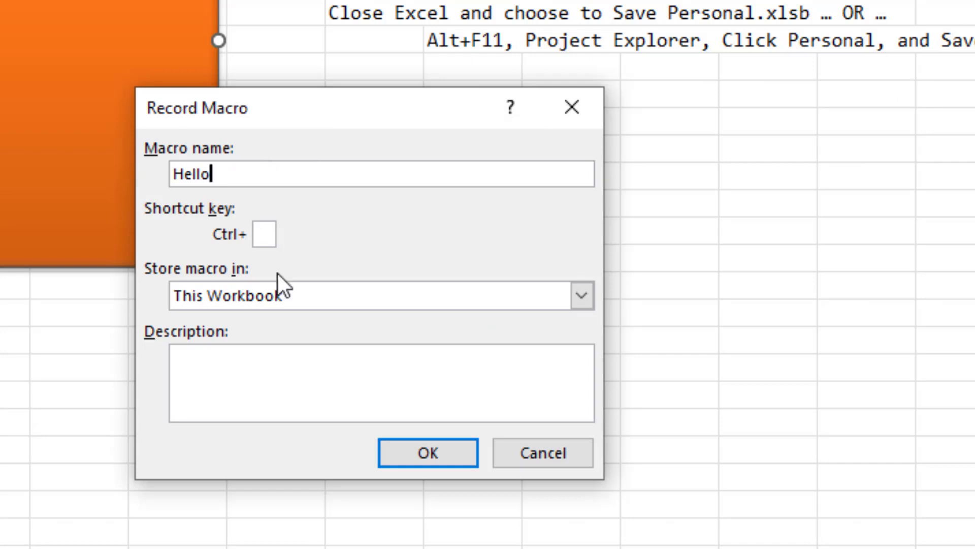
click(262, 294)
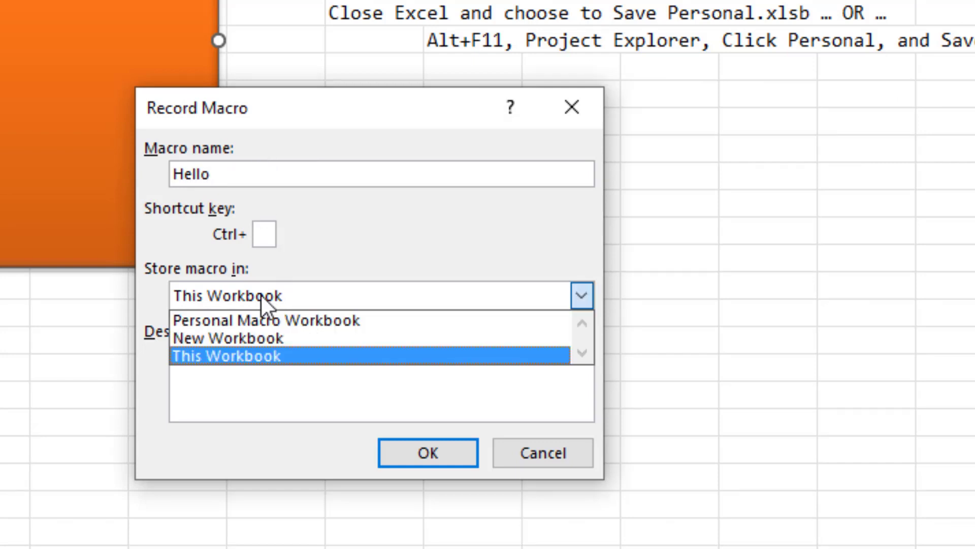
click(285, 319)
click(217, 366)
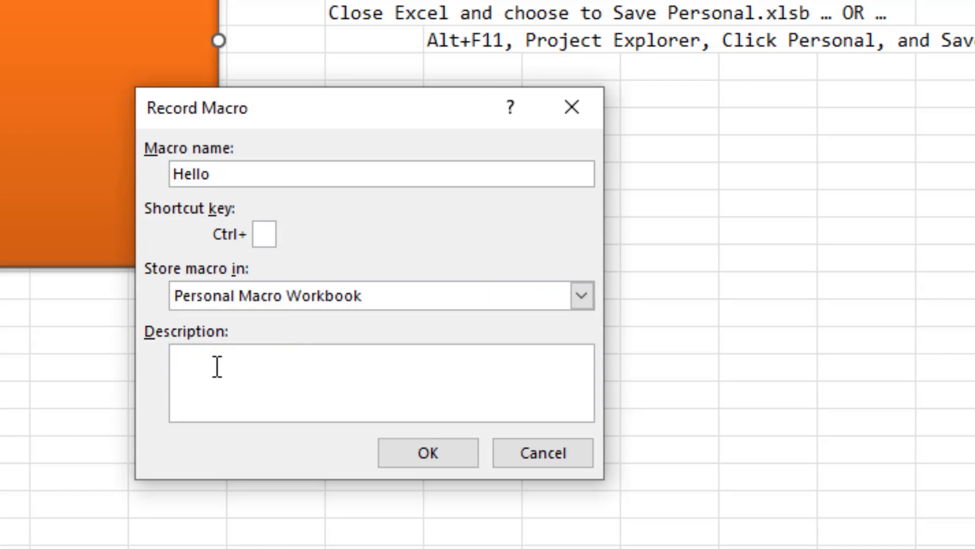
text(This is a starter macro to create Personal.xlsb)
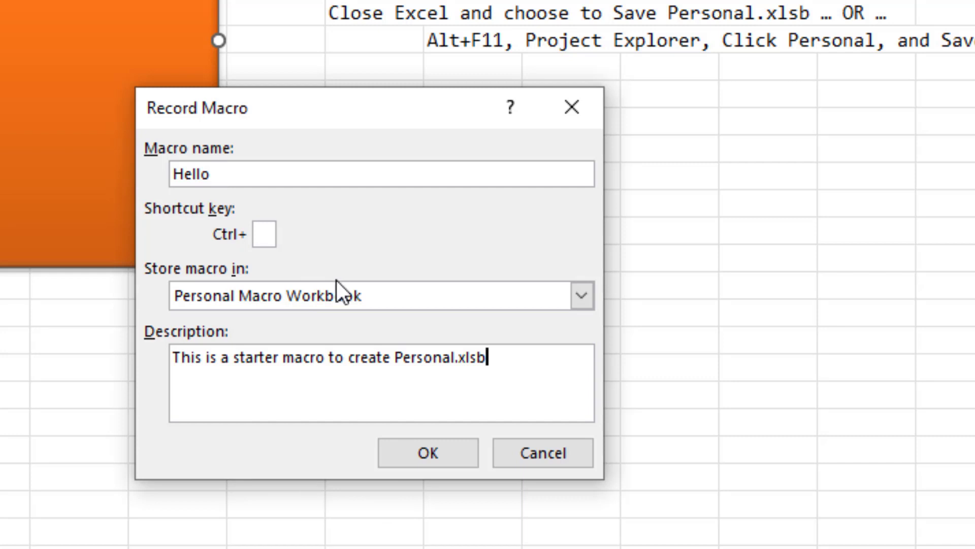
Begin recording and enter Hello into cell A1, fixing the Helllo typo
click(431, 455)
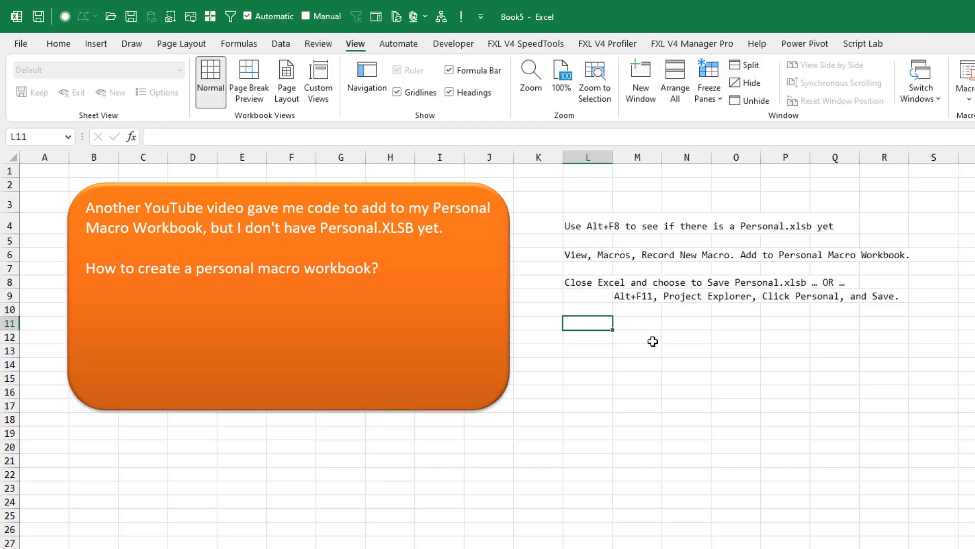
click(44, 169)
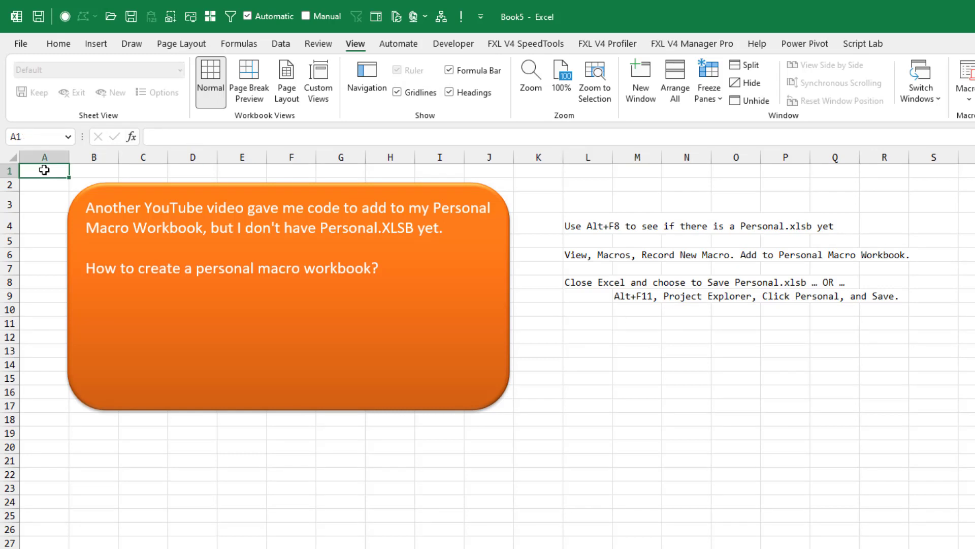
text(Helllo)
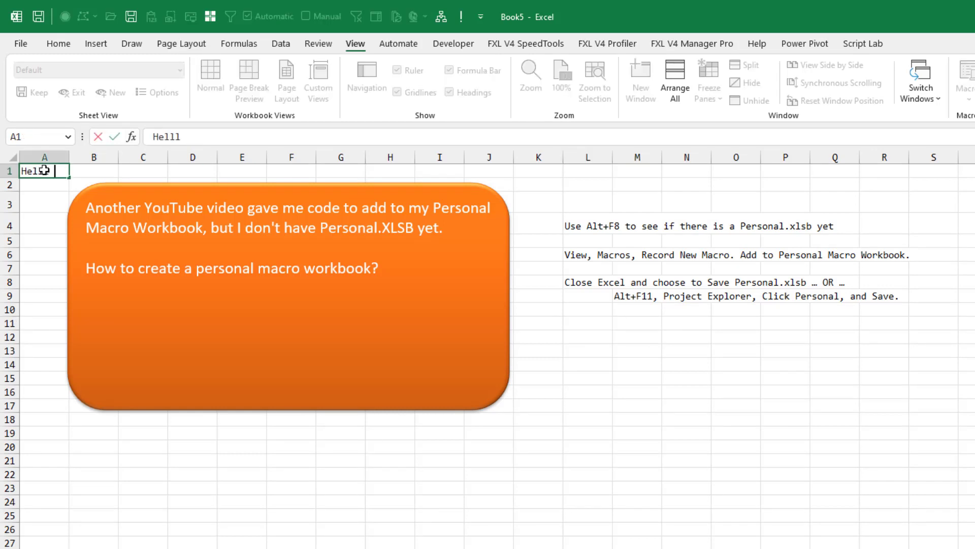
key(BackSpace)
key(BackSpace)
text(o)
key(Return)
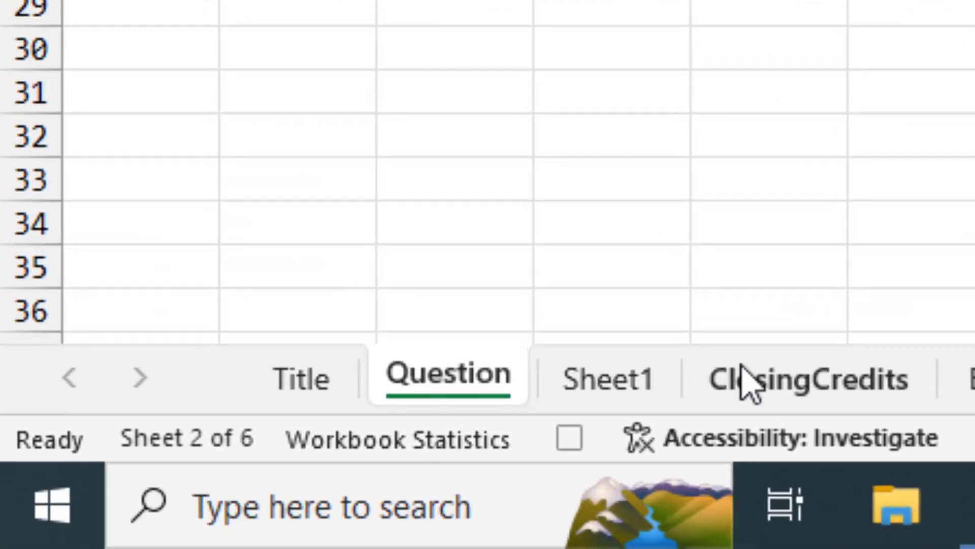
click(570, 438)
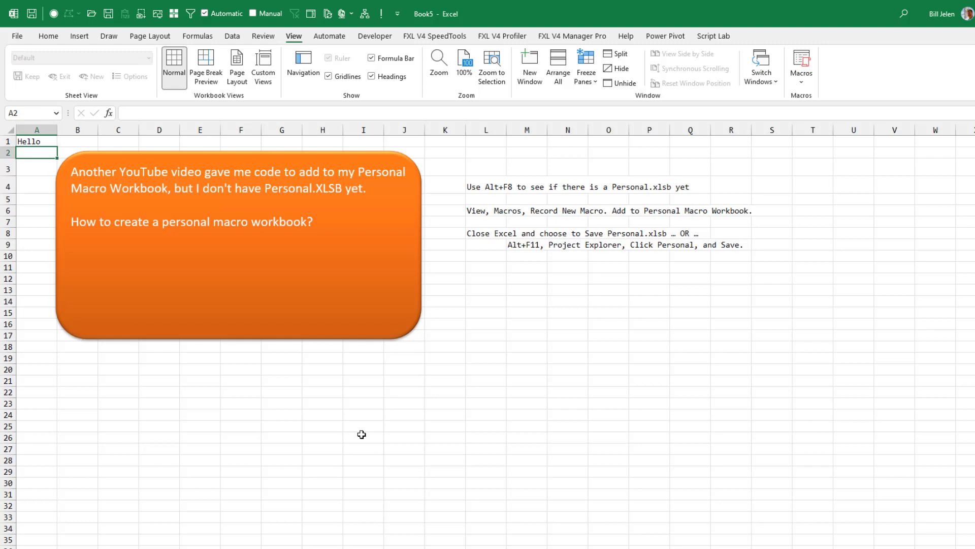
Enable the Developer tab through Customize the Ribbon and switch to it
right_click(165, 60)
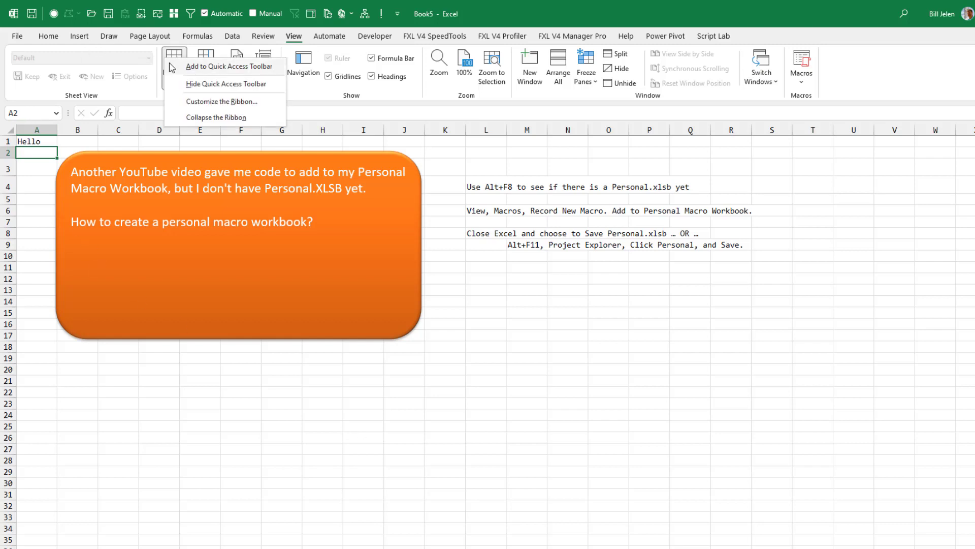
click(197, 102)
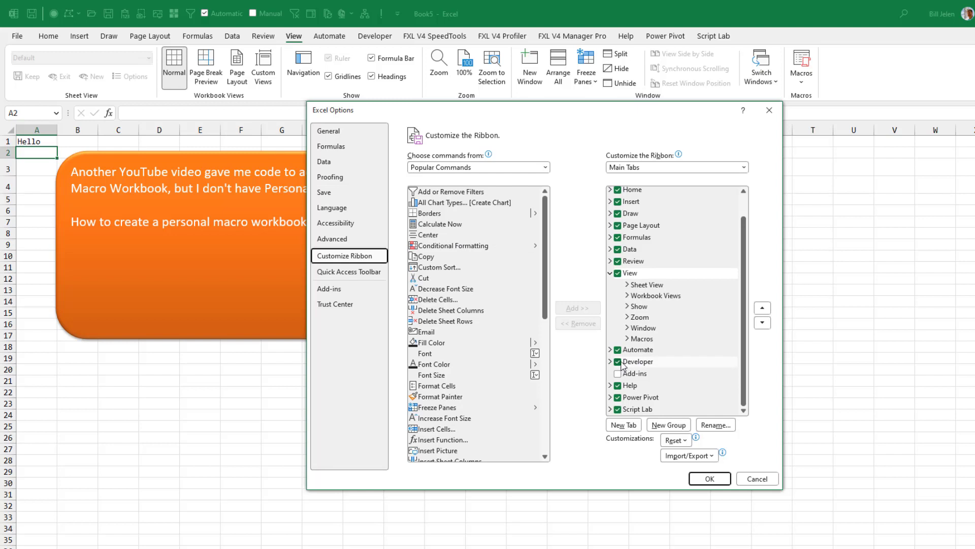
click(711, 478)
click(374, 36)
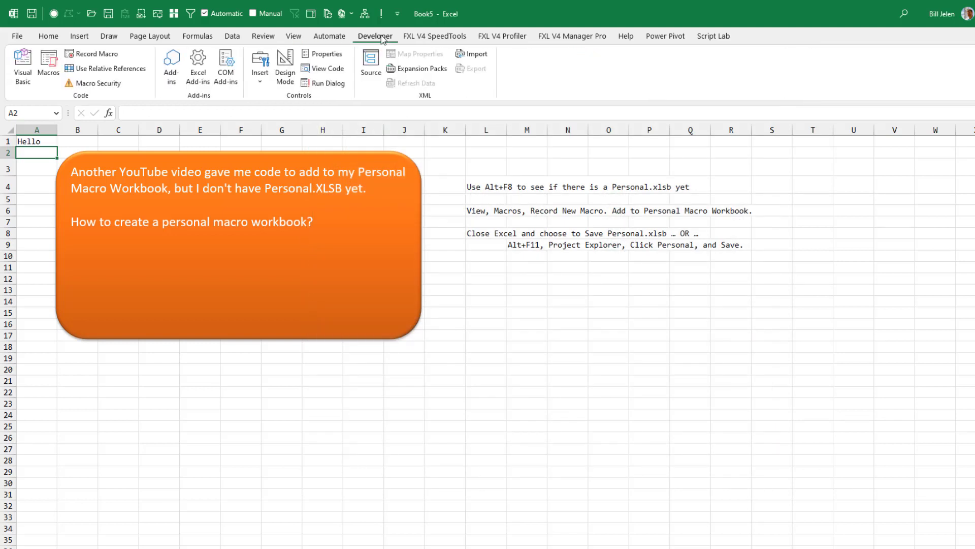
Launch the VBA editor, close the Project Explorer, and close the open module code windows
click(23, 66)
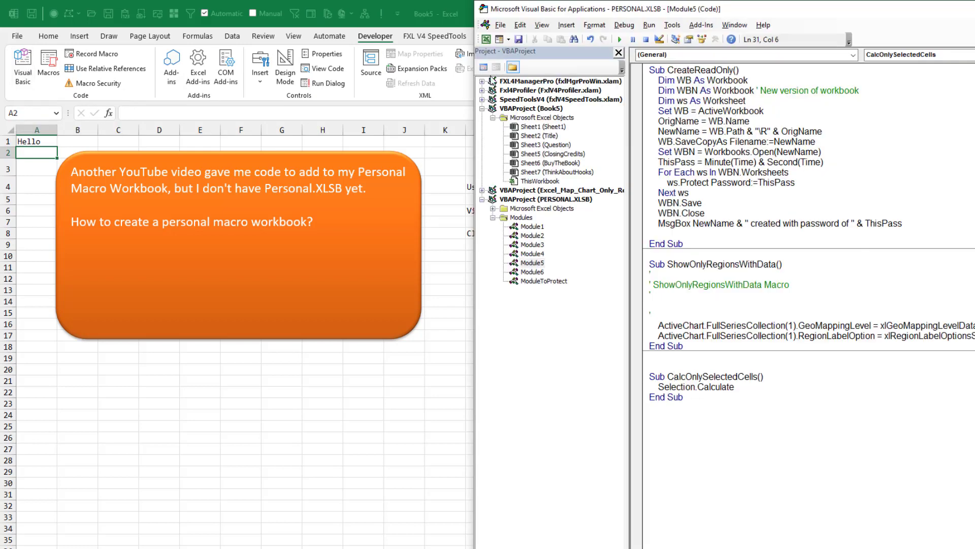
click(619, 52)
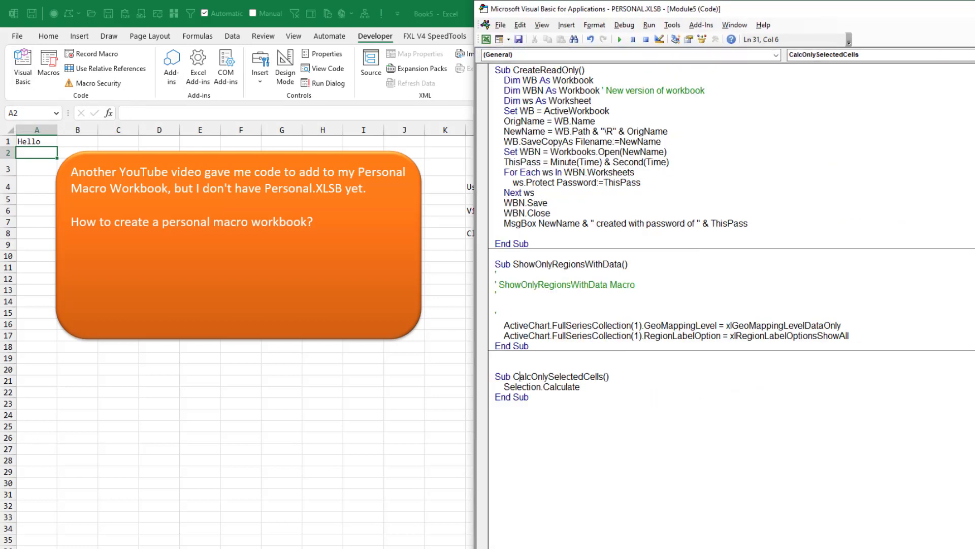
key(ctrl+Tab)
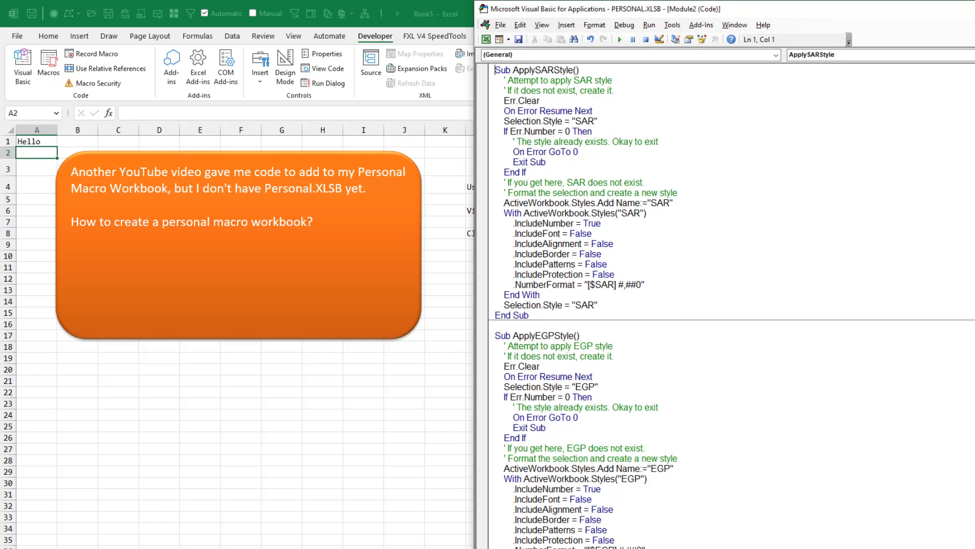
key(ctrl+Tab)
key(ctrl+Tab)
key(ctrl+F4)
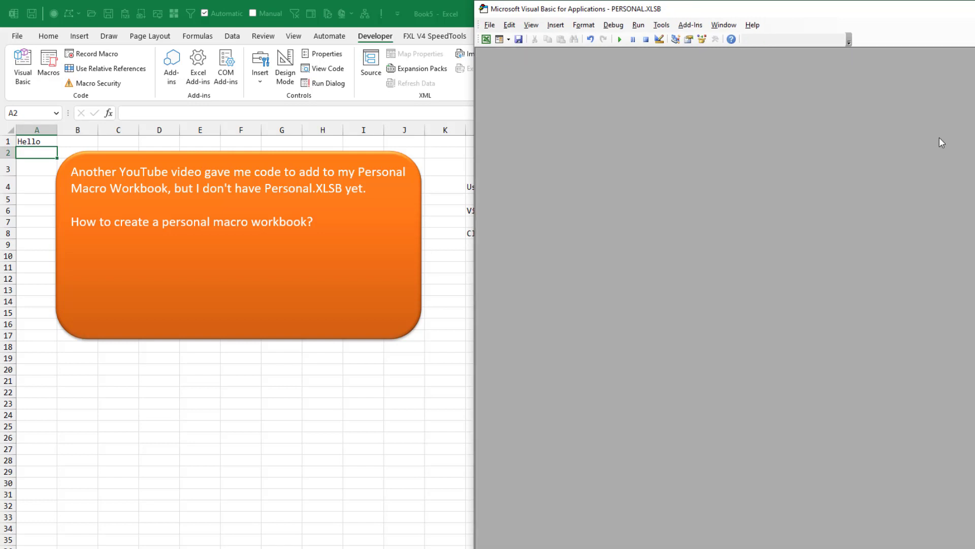
Reopen the Project Explorer, select VBAProject (PERSONAL.XLSB), and save it
click(531, 24)
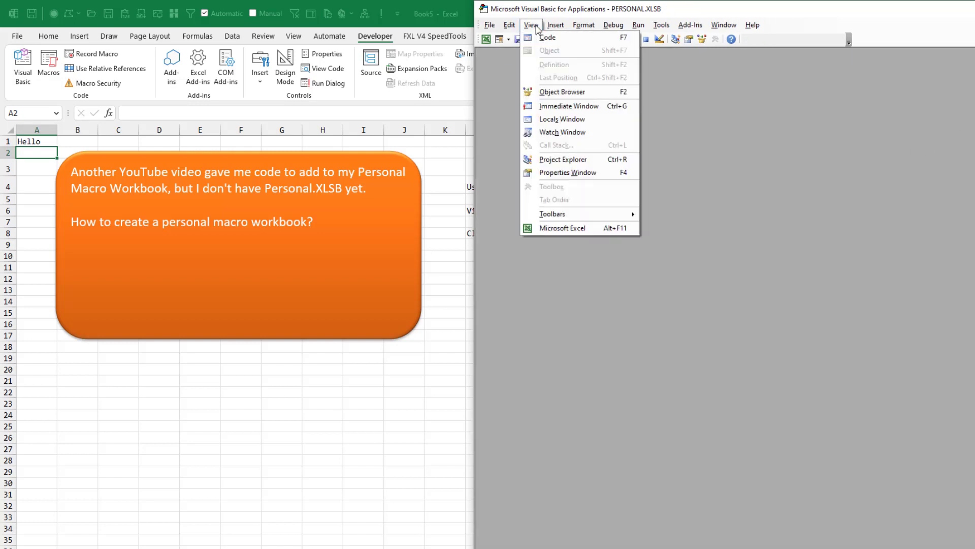
click(562, 159)
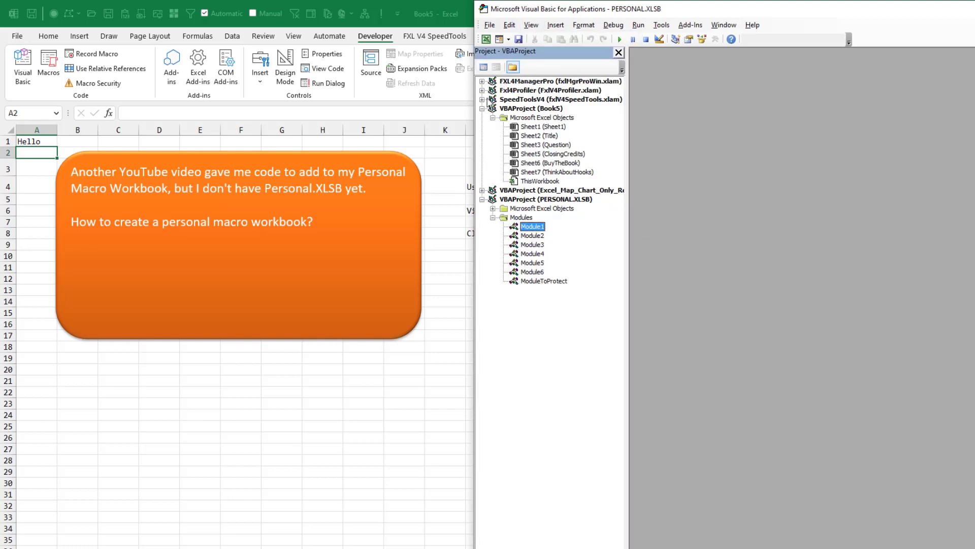
click(557, 200)
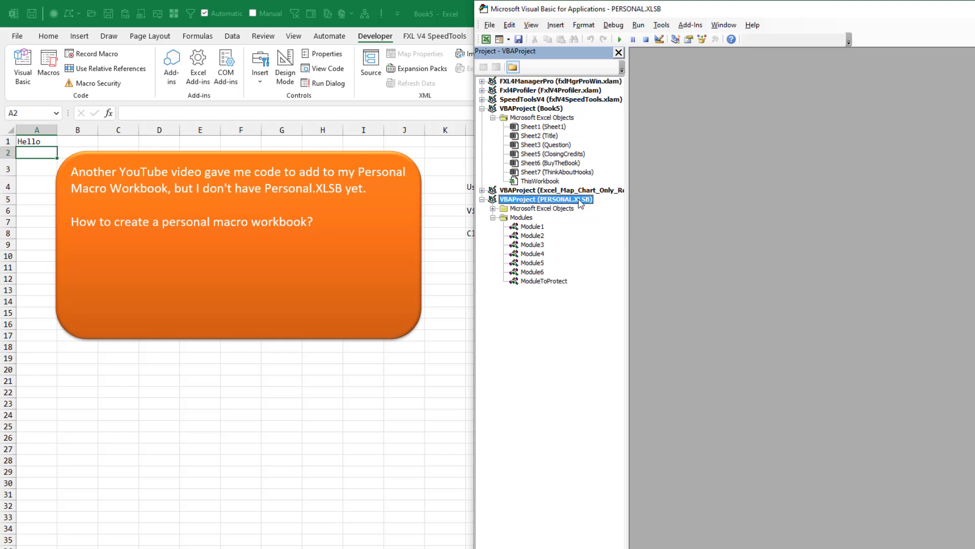
click(518, 39)
Open Module6 under PERSONAL.XLSB to view the recorded Sub Hello() code
double_click(532, 273)
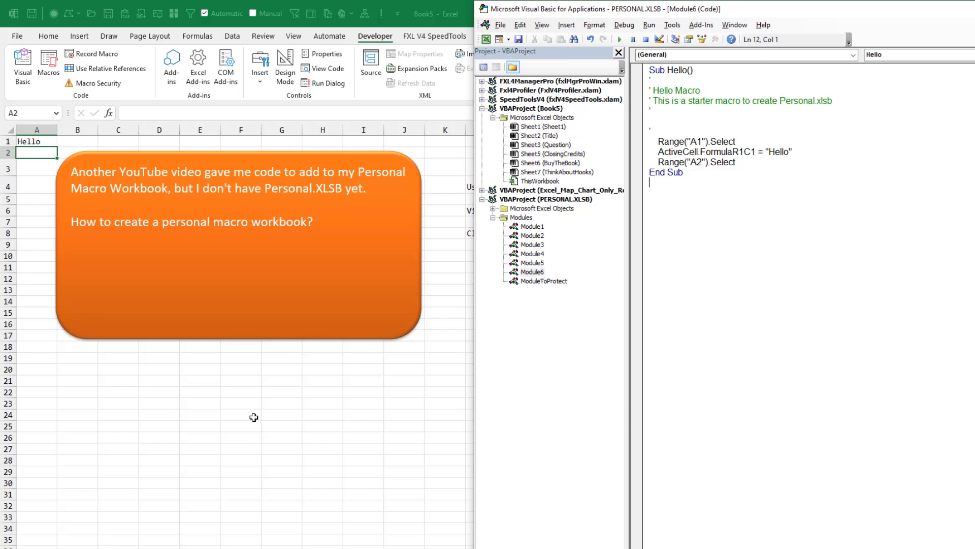
Return to the worksheet with the callout and instruction notes
click(204, 361)
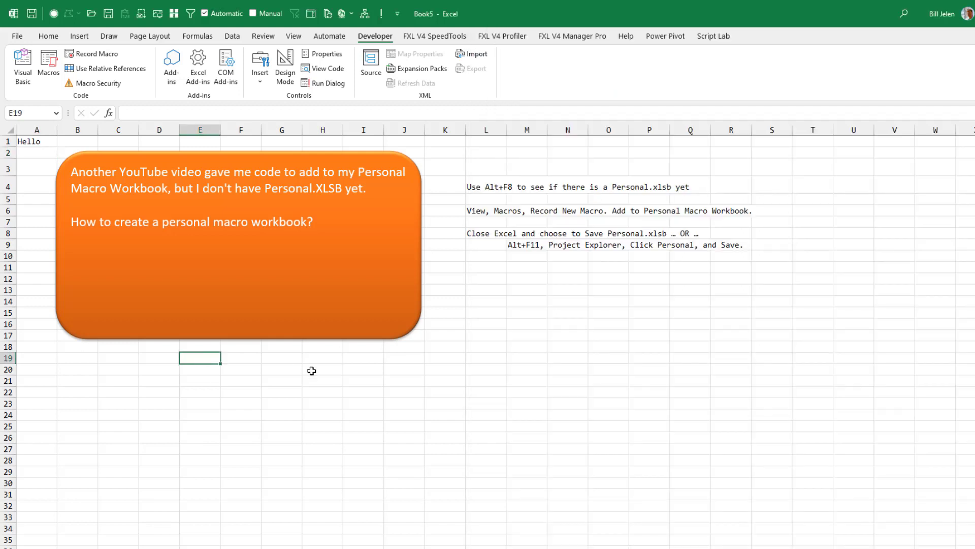